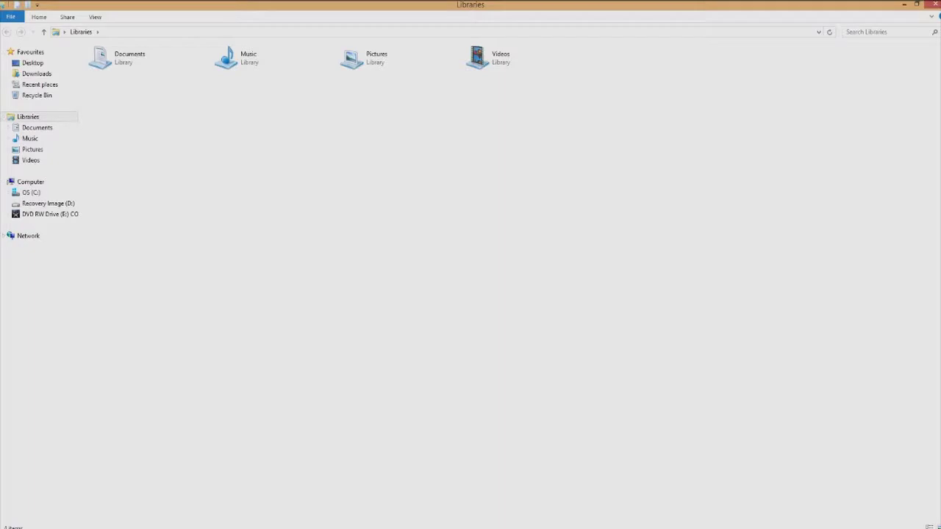
- Go from Computer through OS (C:) and Users into the user's own profile folder
left_click(22, 182)
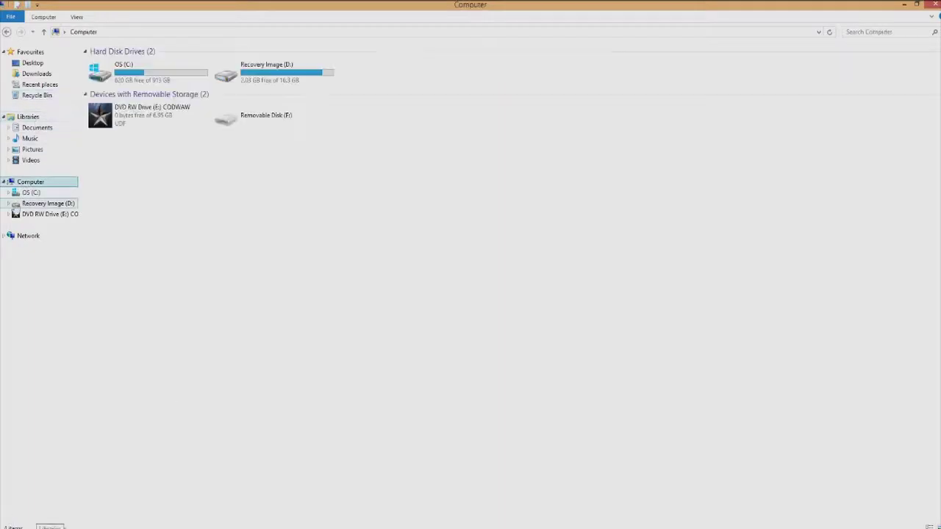
double_click(134, 78)
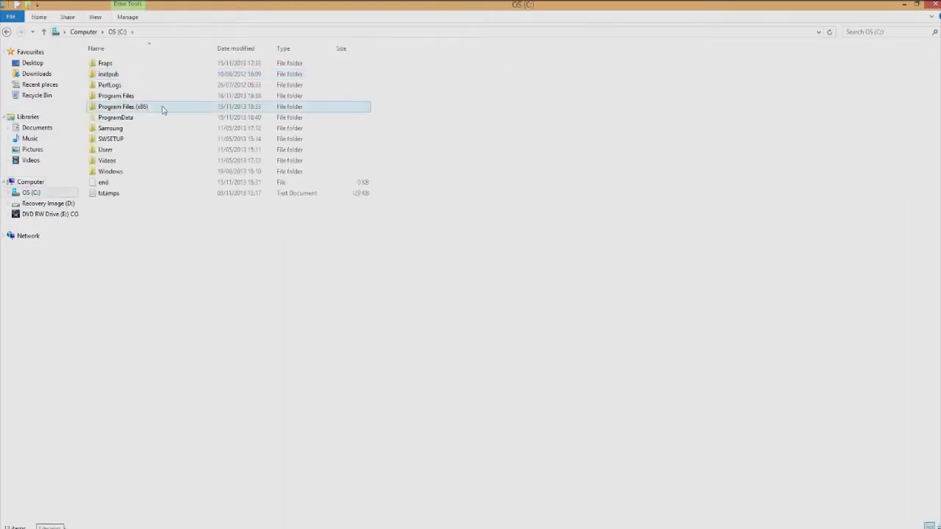
double_click(122, 150)
double_click(134, 80)
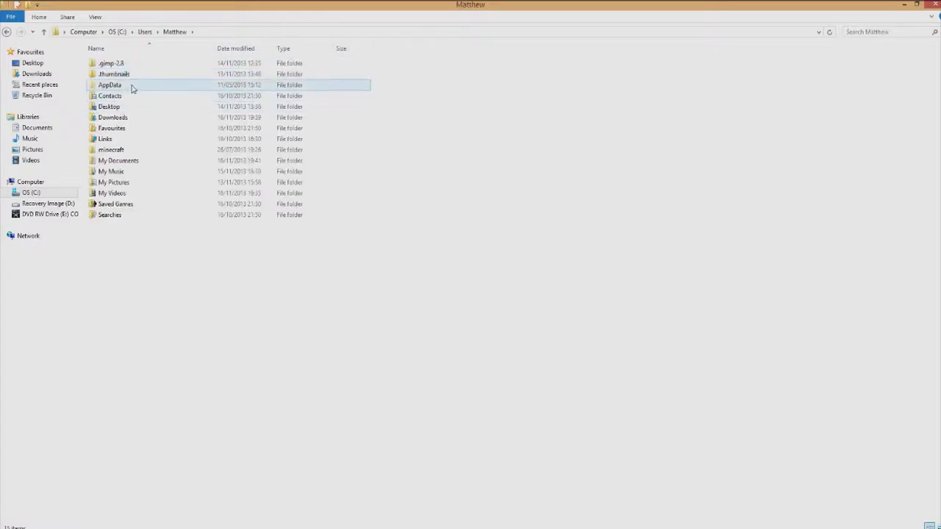
- Turn on Hidden items in the View settings so AppData is visible
left_click(96, 17)
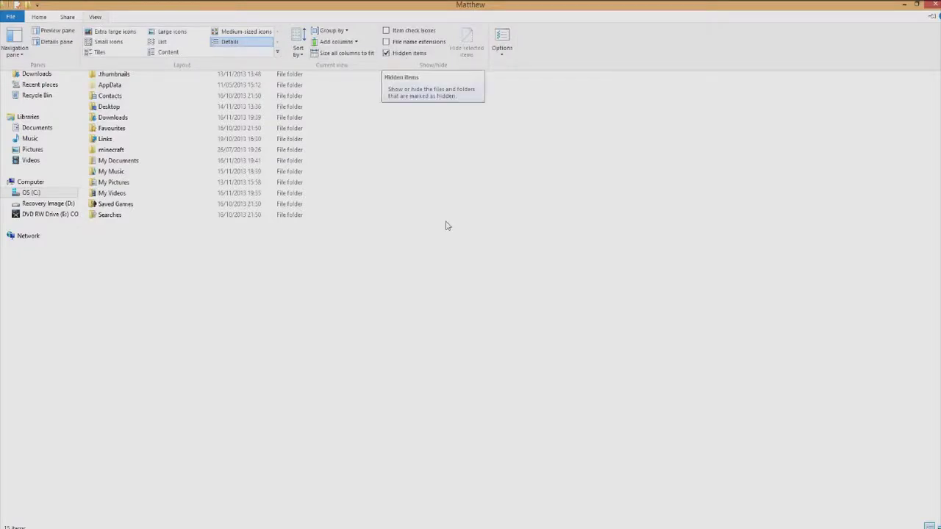
left_click(123, 77)
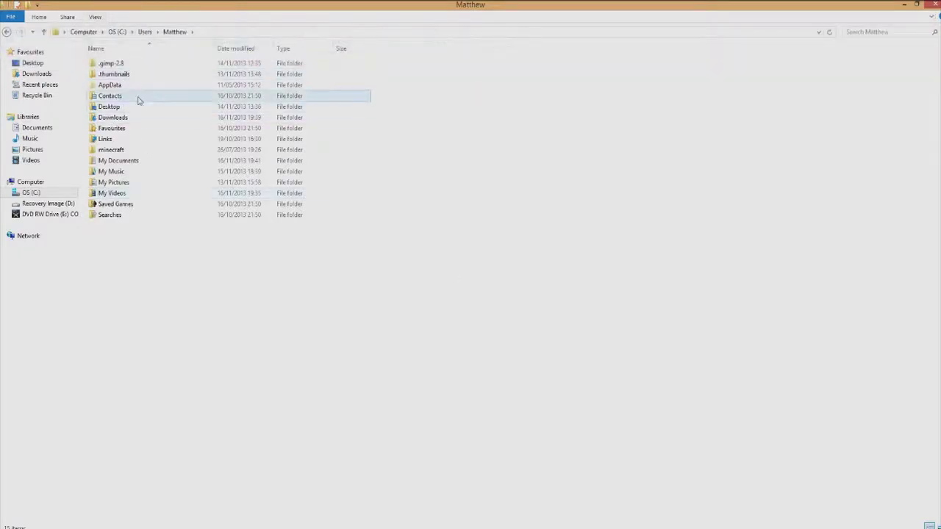
mouse_move(940, 1)
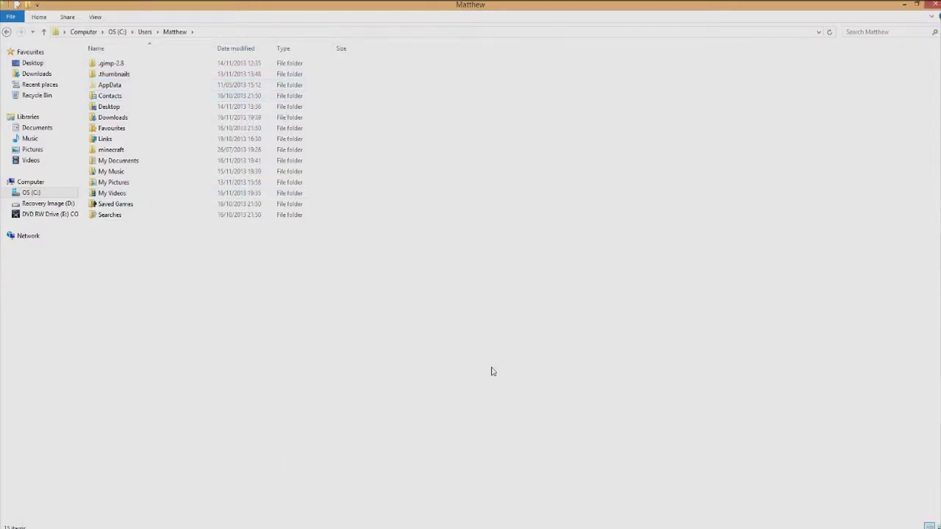
- Navigate through AppData, Local, Activision and CoDWaW into the mods folder
double_click(116, 86)
left_click(142, 66)
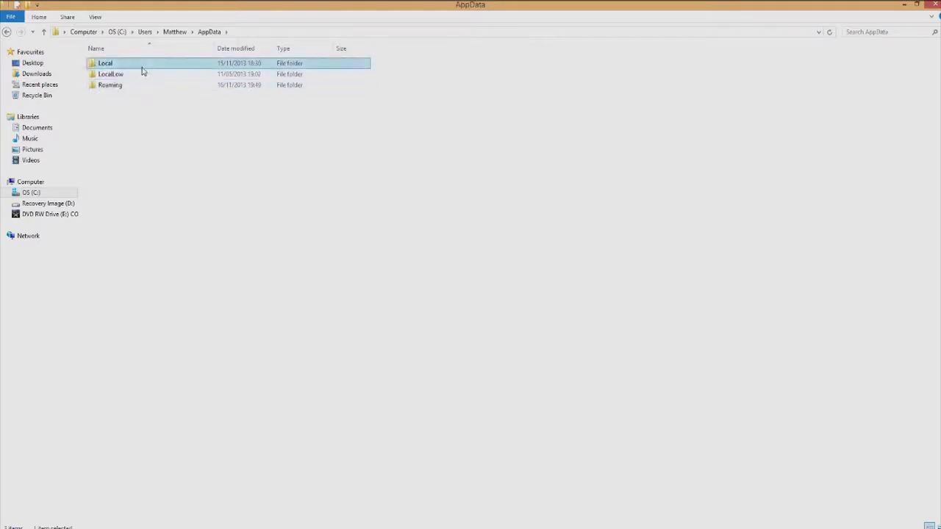
double_click(143, 68)
double_click(118, 64)
double_click(142, 68)
double_click(140, 65)
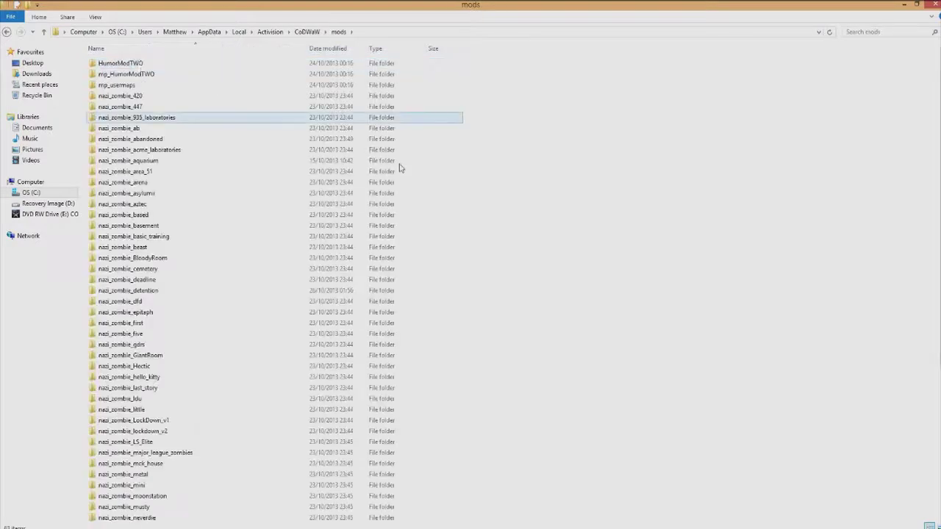
- Highlight blocks of nazi_zombie map folders, such as aquarium through GiantRoom, to point them out
left_click_drag(671, 156, 340, 359)
left_click(669, 340)
left_click_drag(610, 224, 287, 424)
left_click(623, 338)
left_click_drag(615, 225, 300, 418)
left_click_drag(570, 232, 215, 381)
left_click(738, 199)
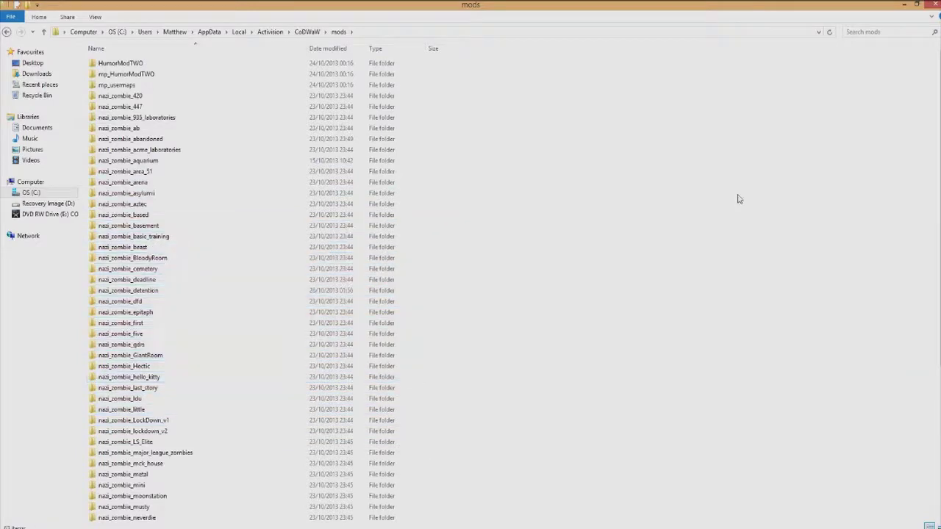
- Close the mods folder window to return to the World at War menu
left_click(934, 4)
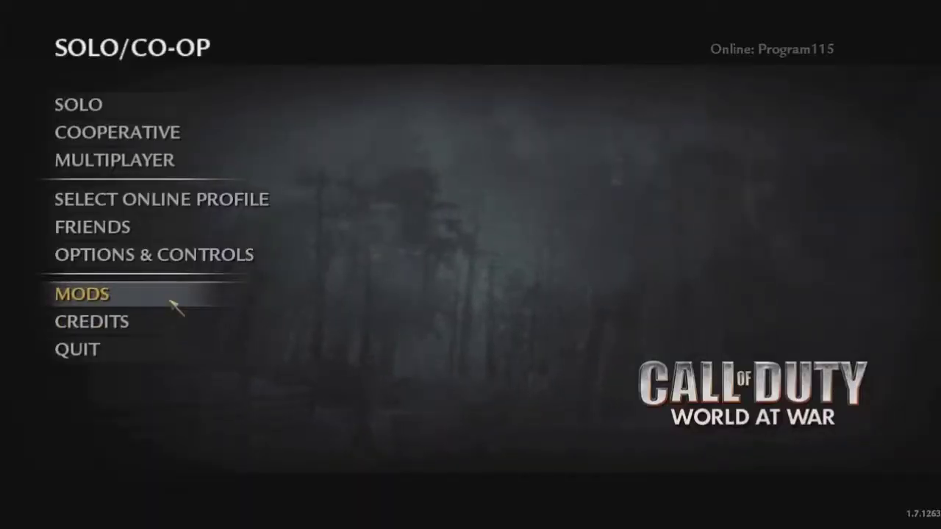
- Open the Mods list, scroll down, pick nazi_zombie_yotes_lair and launch it
left_click(179, 302)
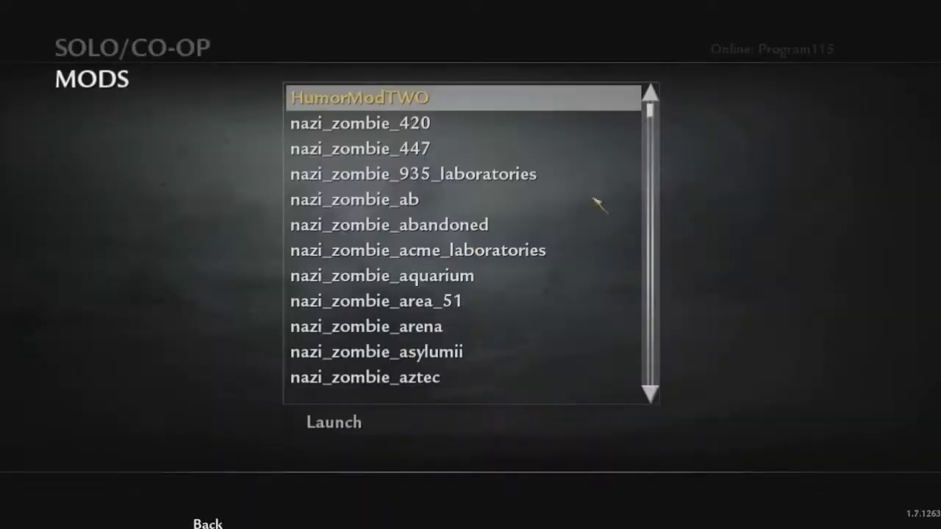
scroll(646, 221, "down", 5)
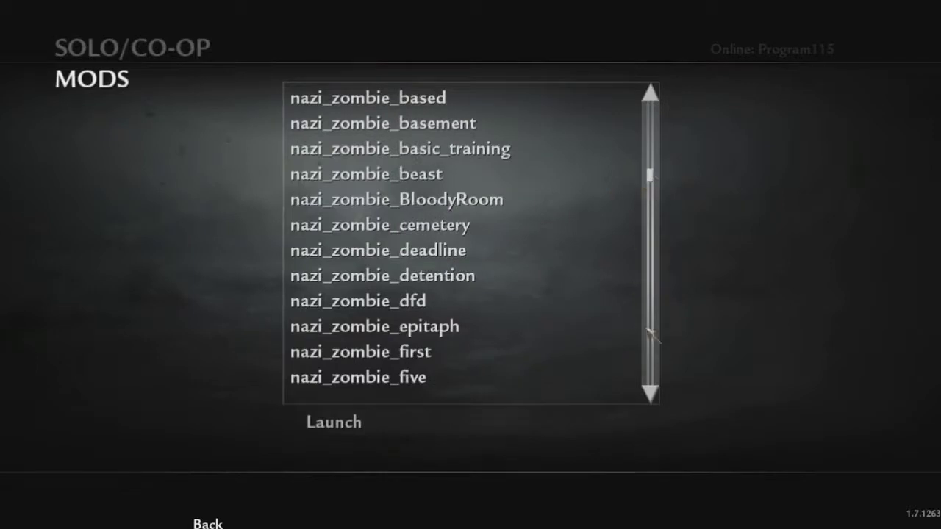
left_click_drag(650, 176, 651, 388)
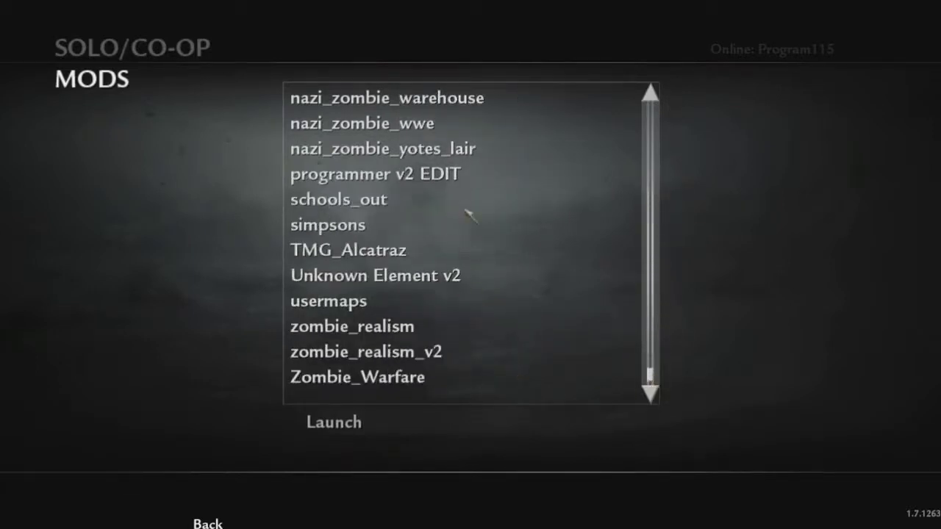
left_click(476, 152)
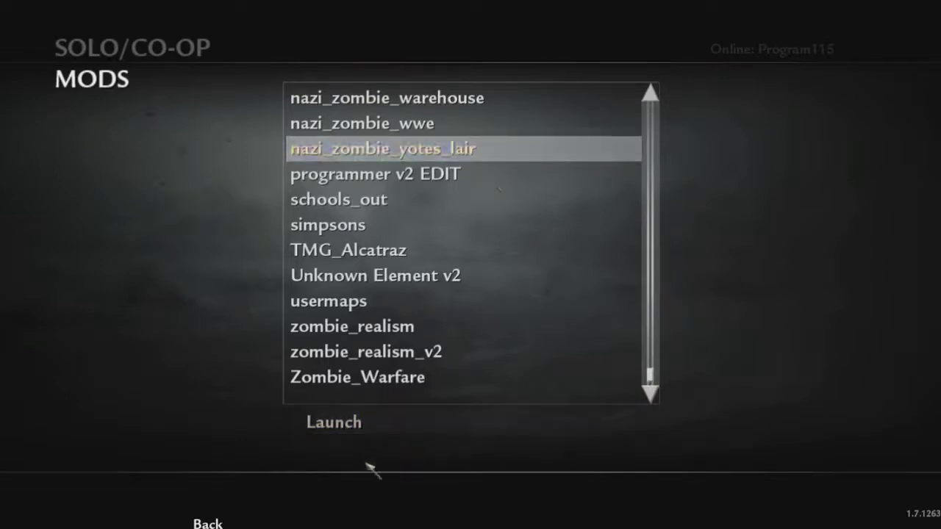
left_click(395, 426)
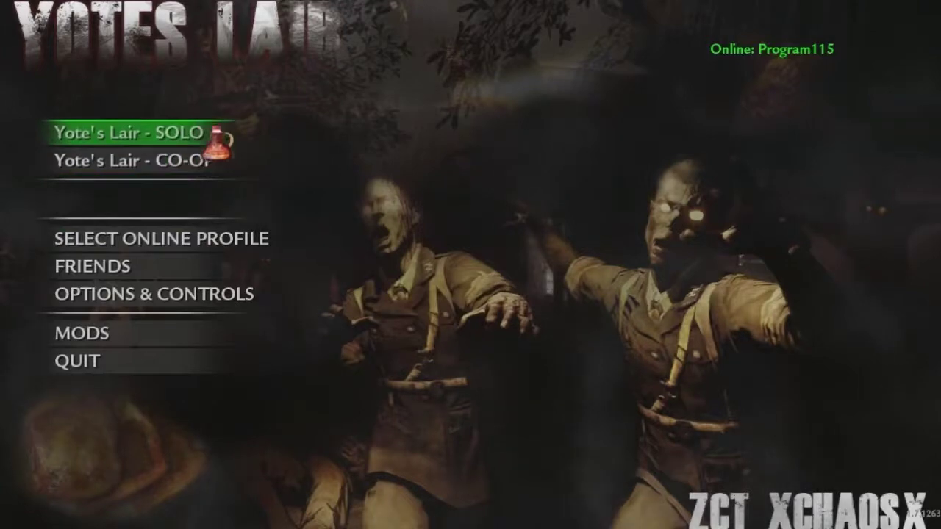
- From the Mods list, select nazi_zombie_area_51 and launch it
left_click(134, 335)
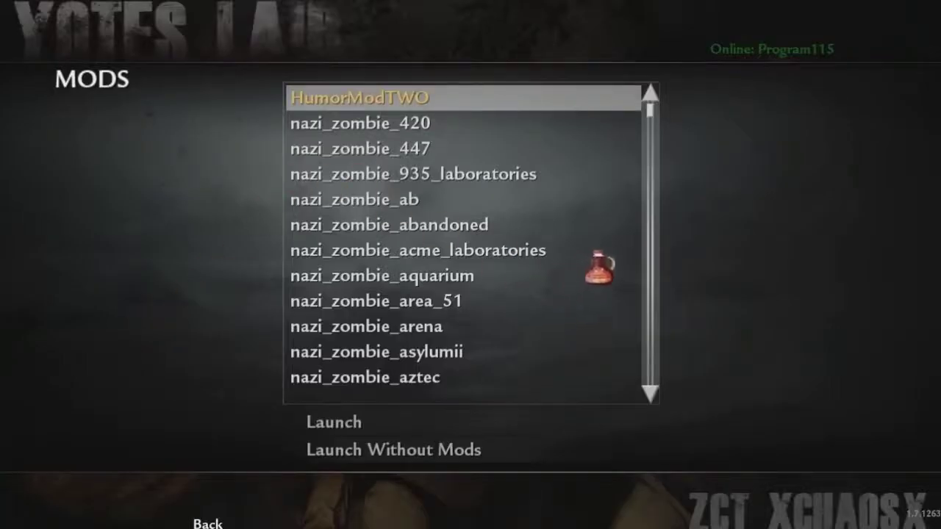
left_click_drag(665, 112, 651, 139)
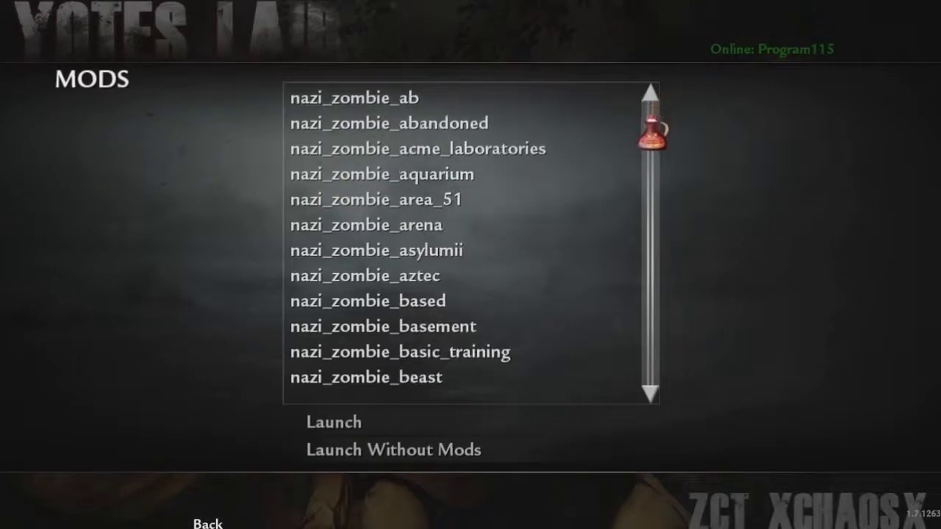
left_click(439, 204)
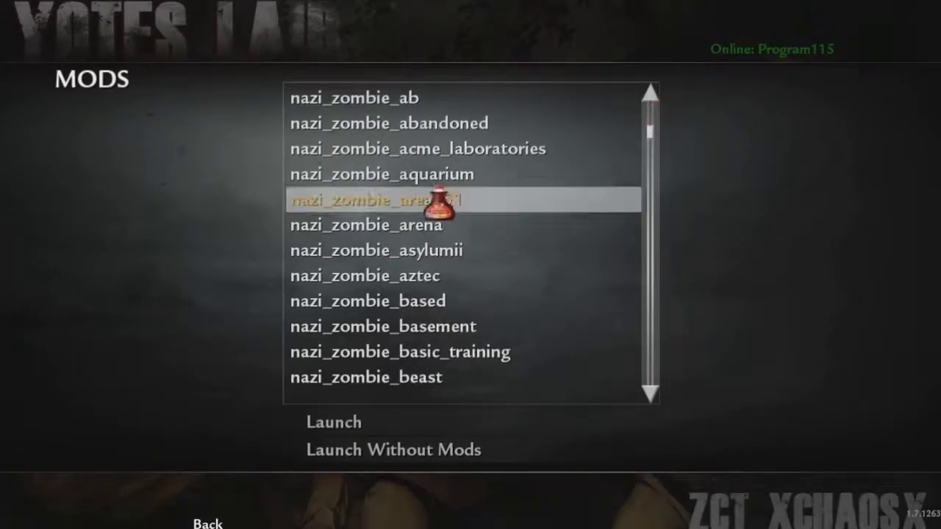
left_click(397, 423)
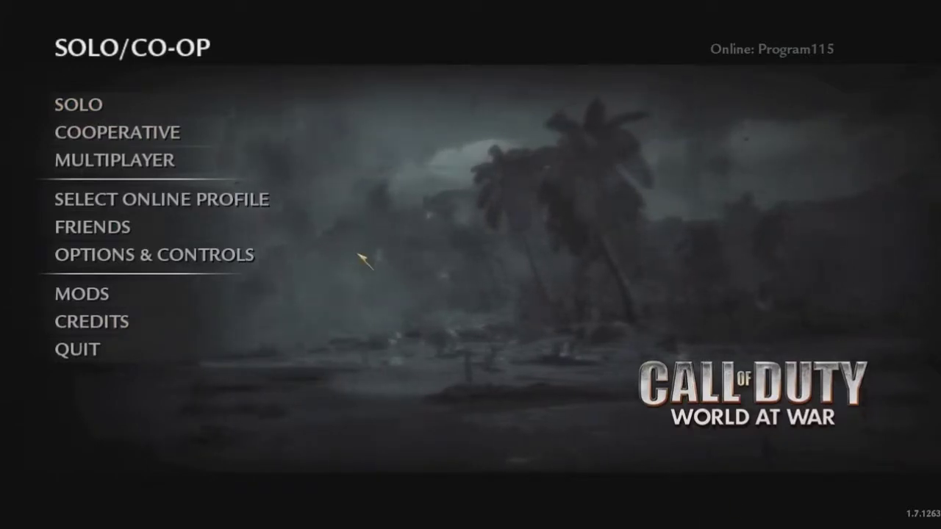
left_click(114, 256)
left_click(199, 233)
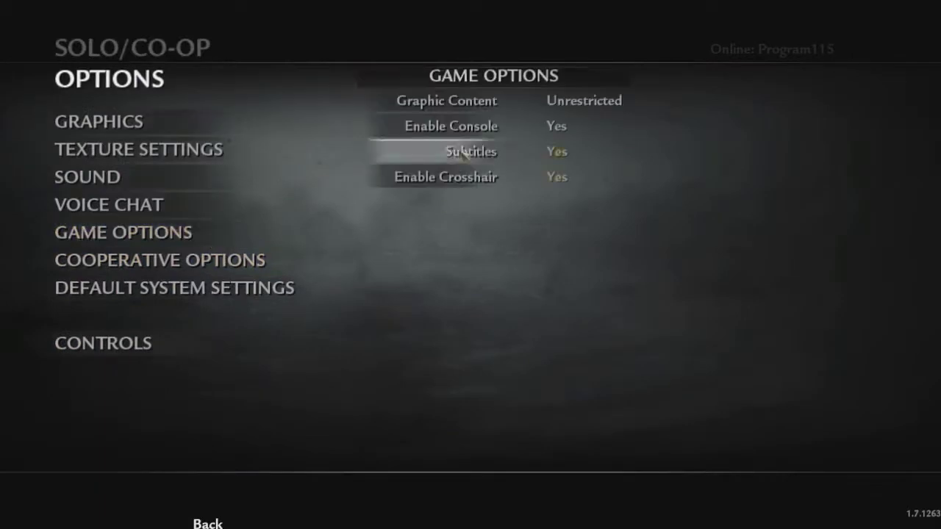
left_click(499, 128)
left_click(498, 128)
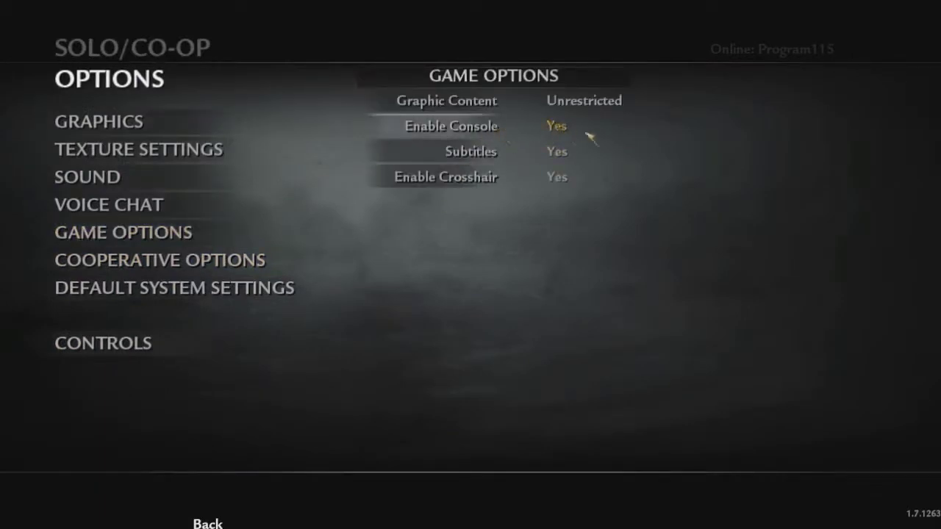
left_click(213, 522)
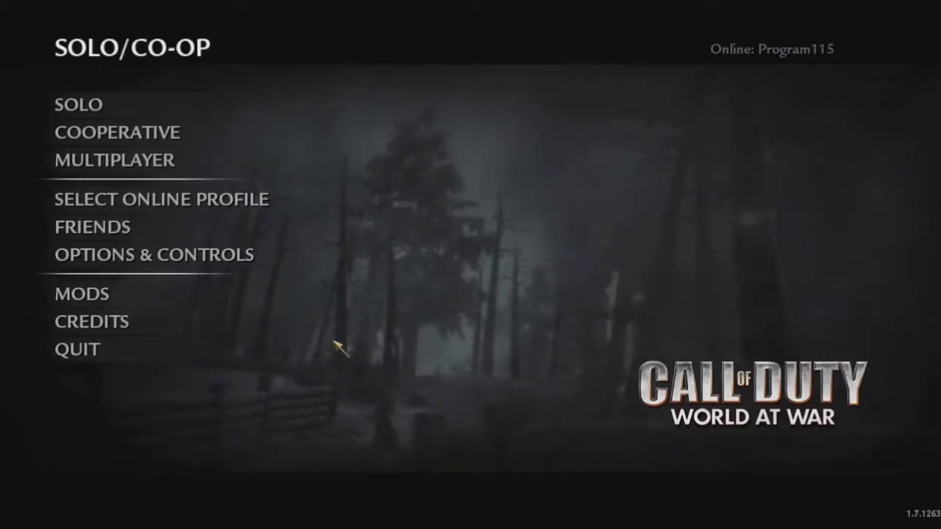
- Open the console with the tilde key and enter /map nazi_zombie_, fixing a typo
key("grave")
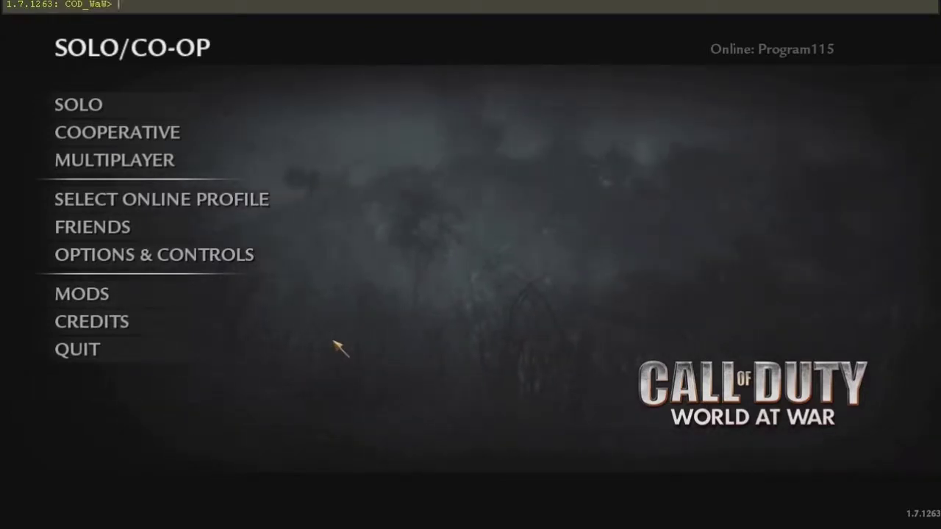
type("/m")
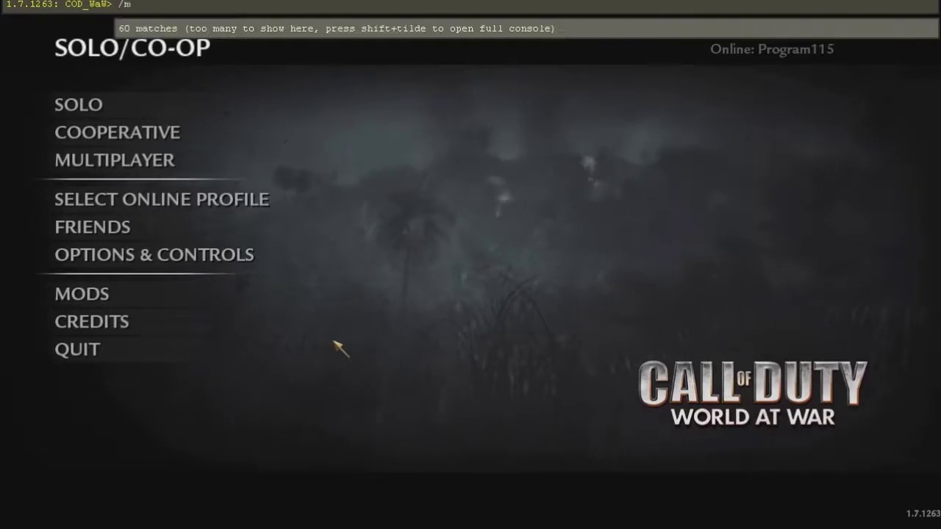
type("ap nazi_")
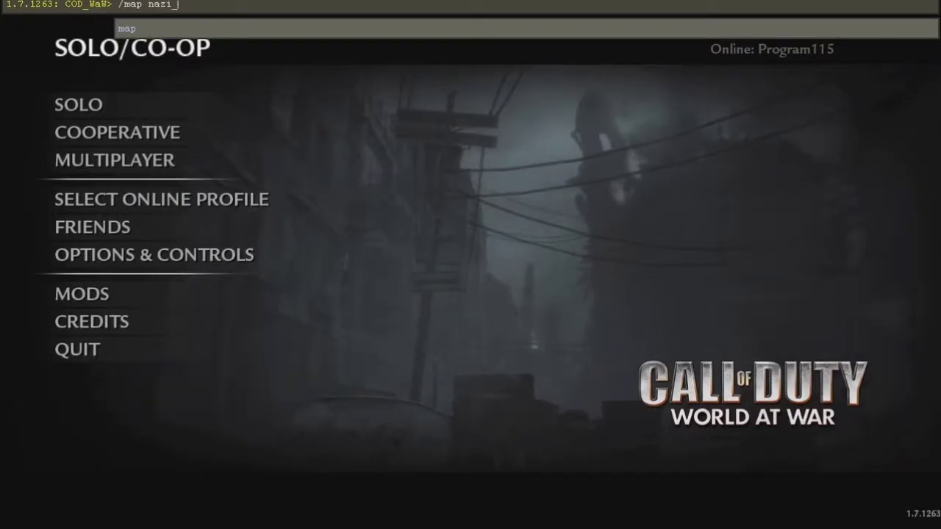
key("BackSpace")
key("BackSpace")
type("i")
type("_zombie")
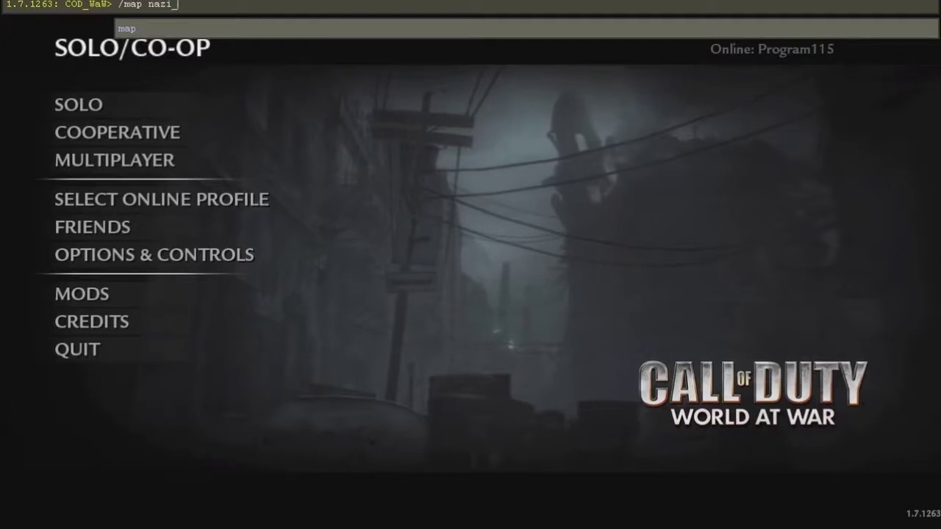
type("_area_51")
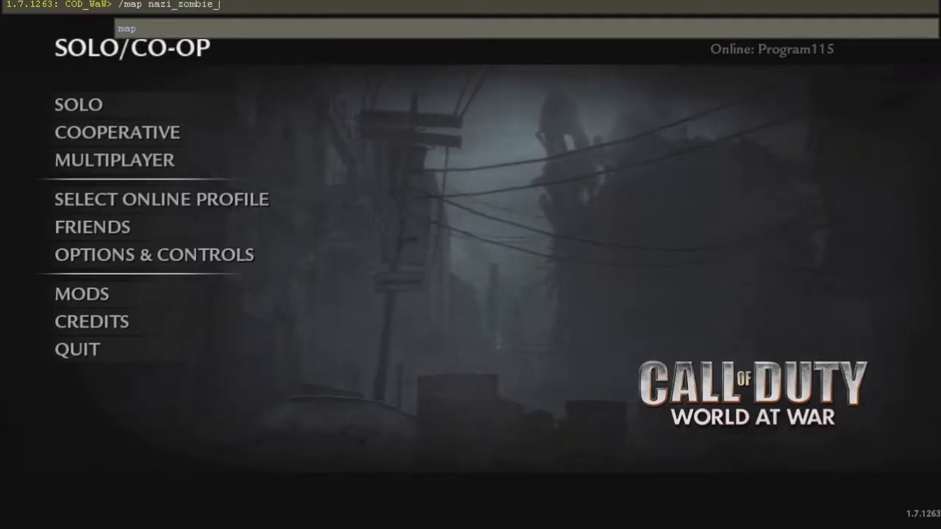